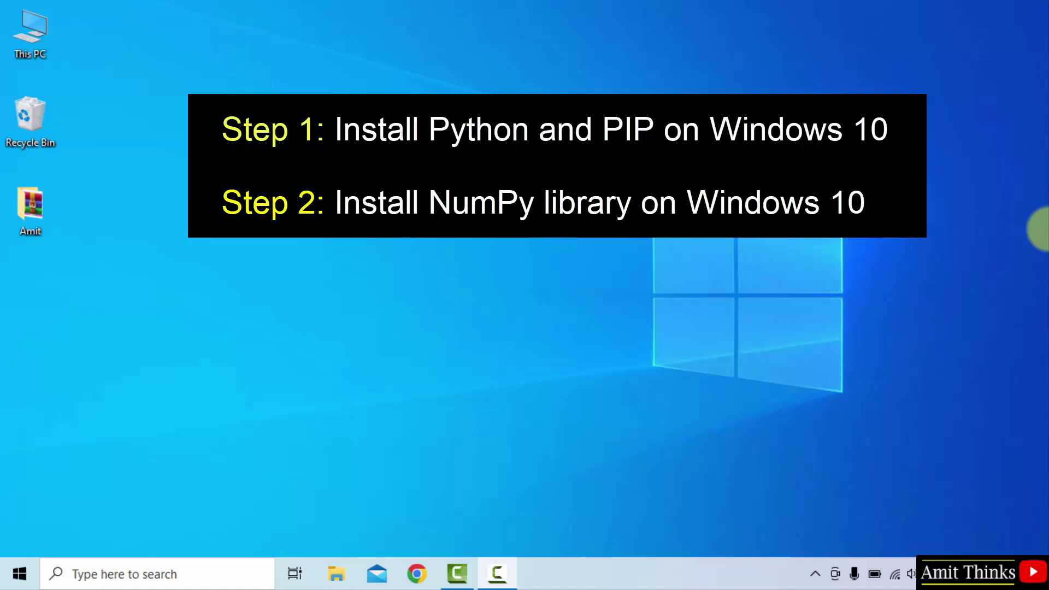
Search Google for python in Chrome and bring up python.org's Downloads menu
click(417, 574)
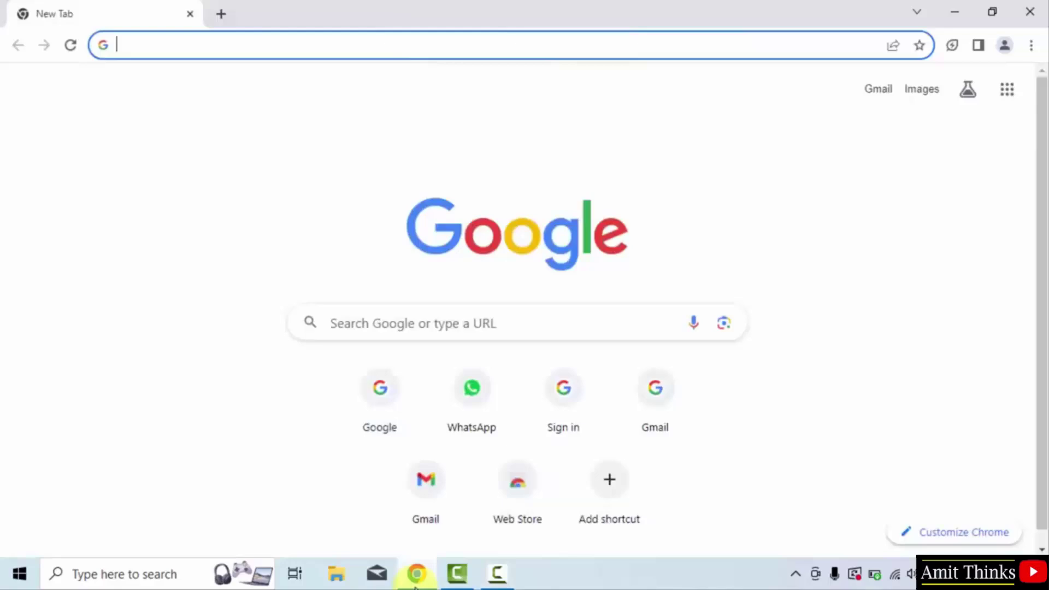
click(384, 331)
text(pyth)
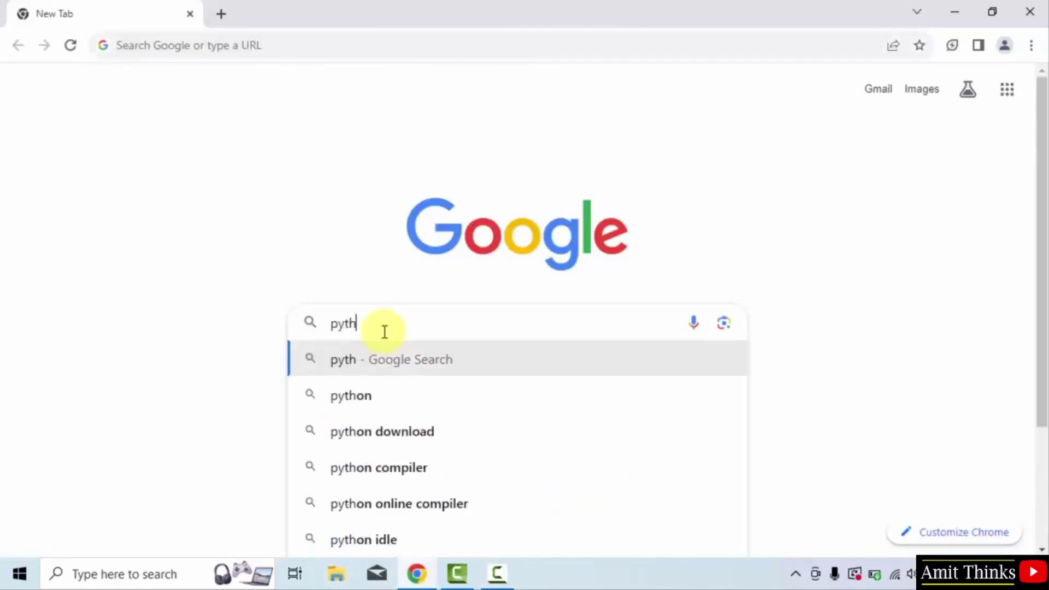
text(on)
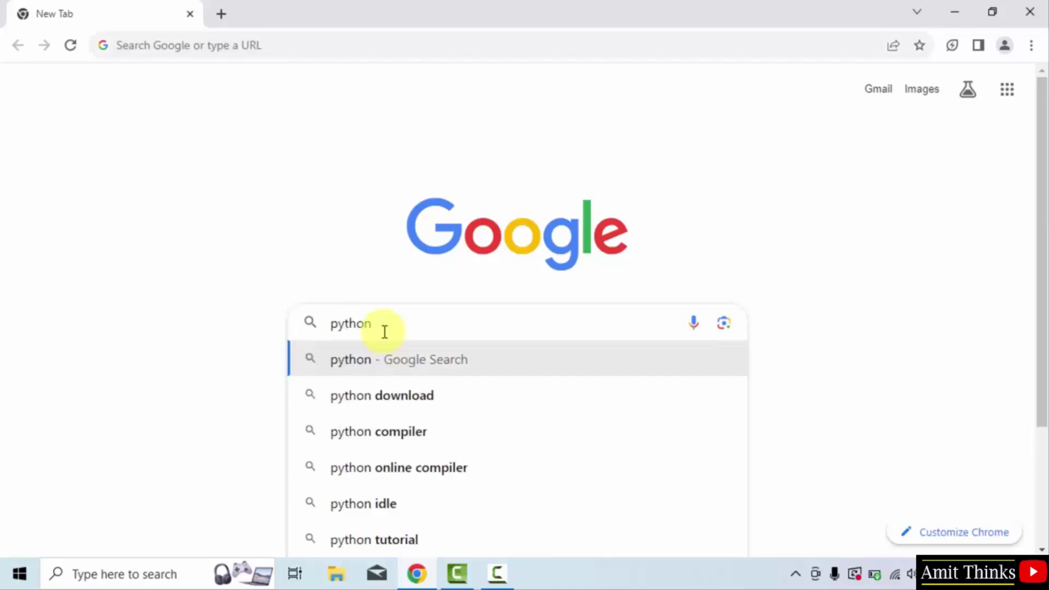
key(Return)
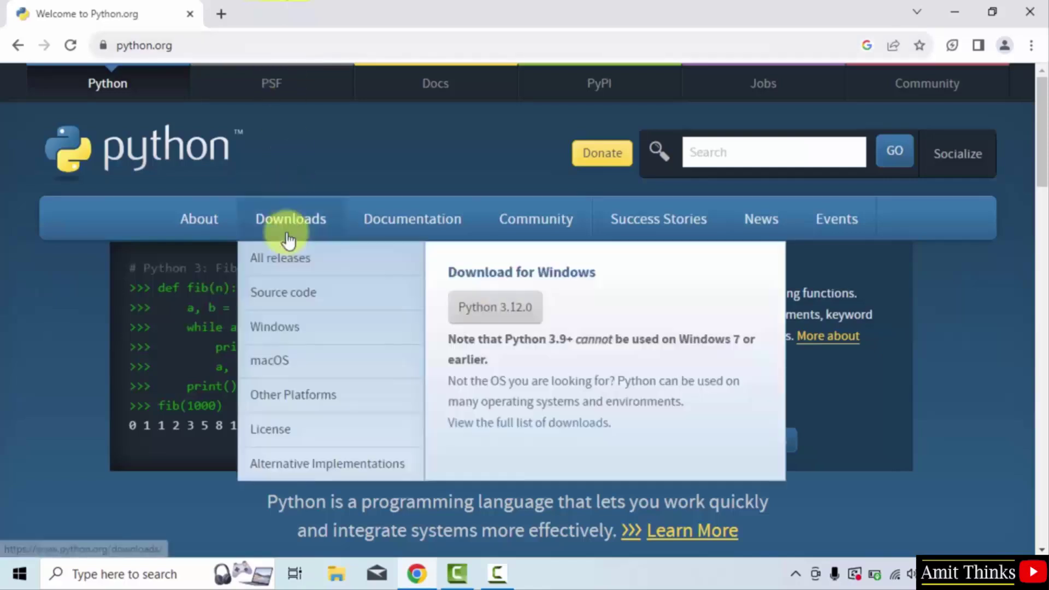
mouse_move(290, 219)
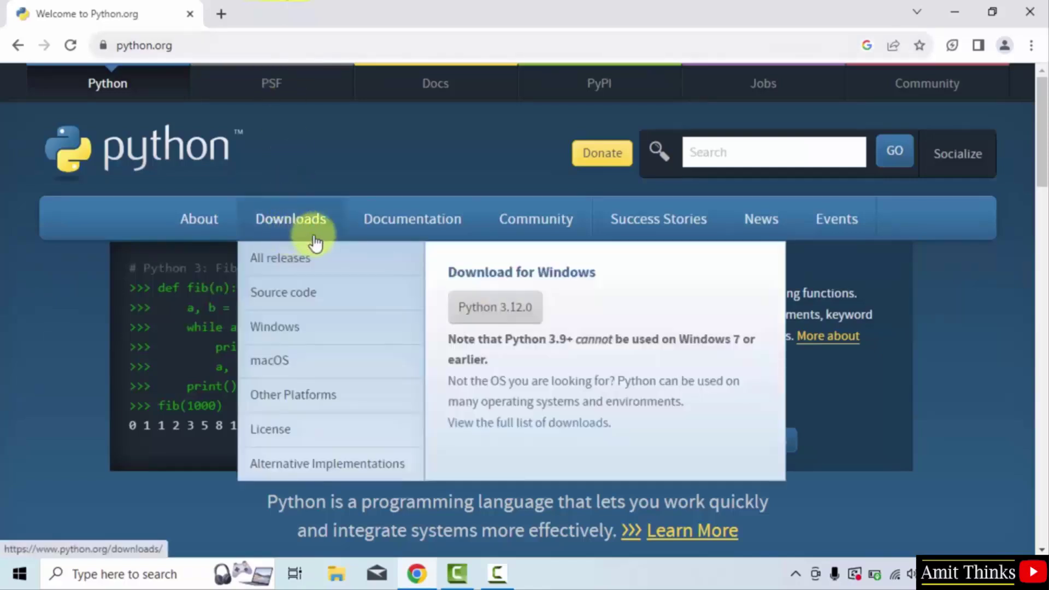
Download python-3.12.0-amd64.exe, launch it from Chrome's downloads, and minimize Chrome
click(492, 311)
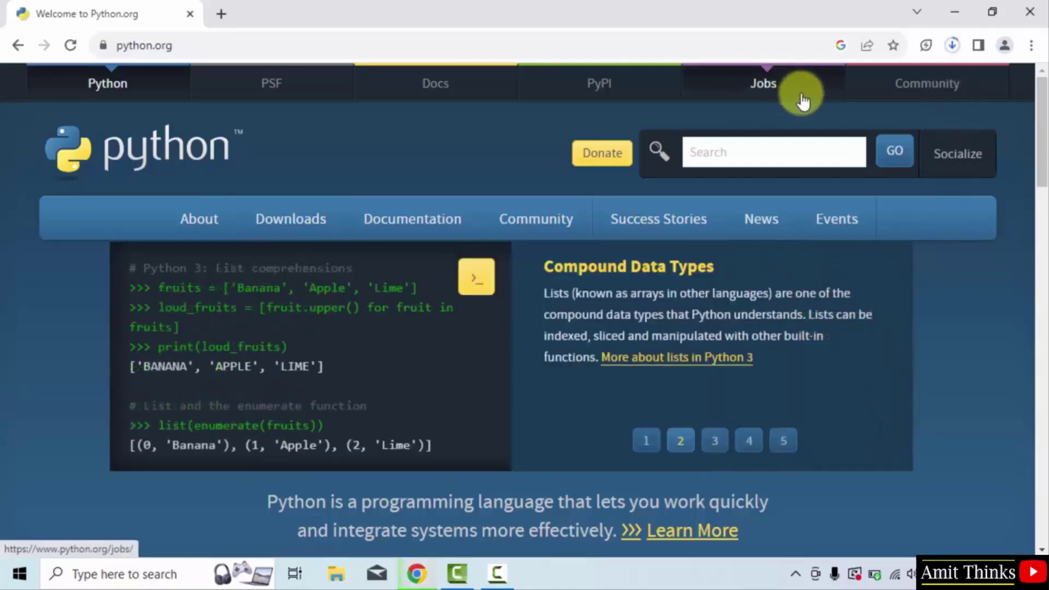
click(952, 48)
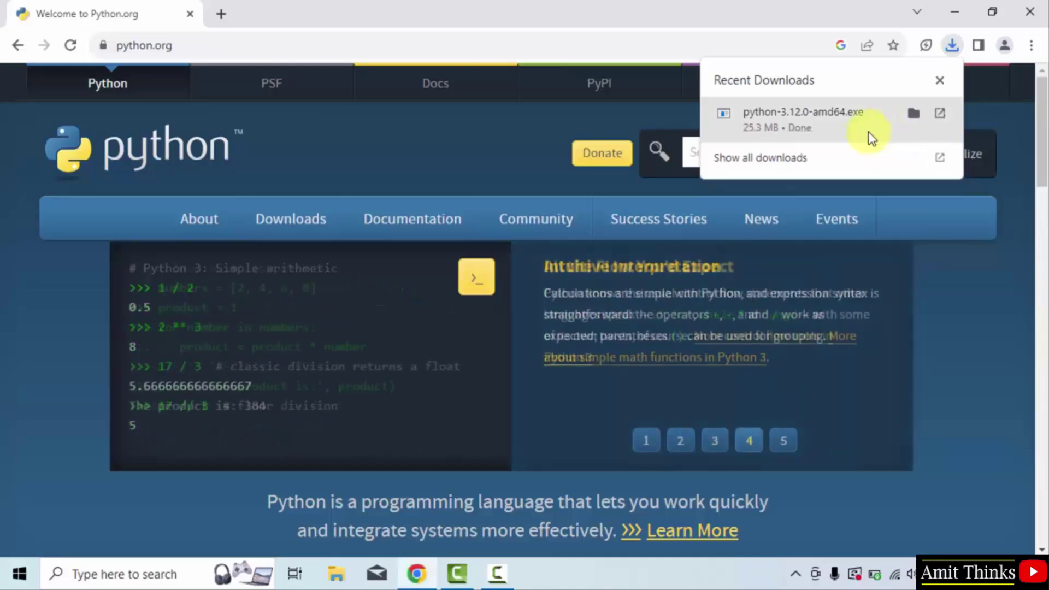
right_click(870, 134)
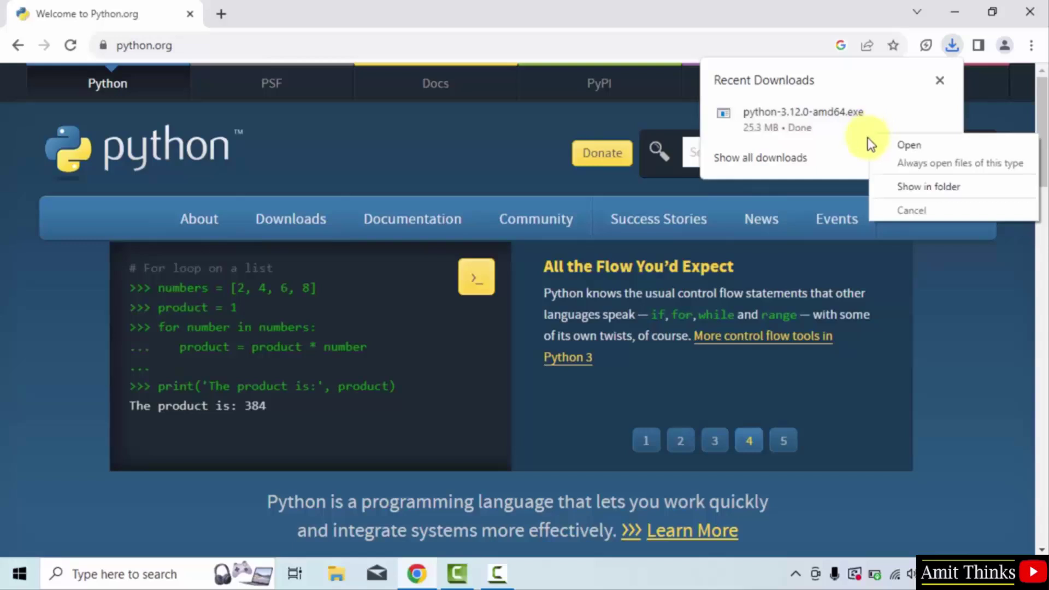
click(893, 150)
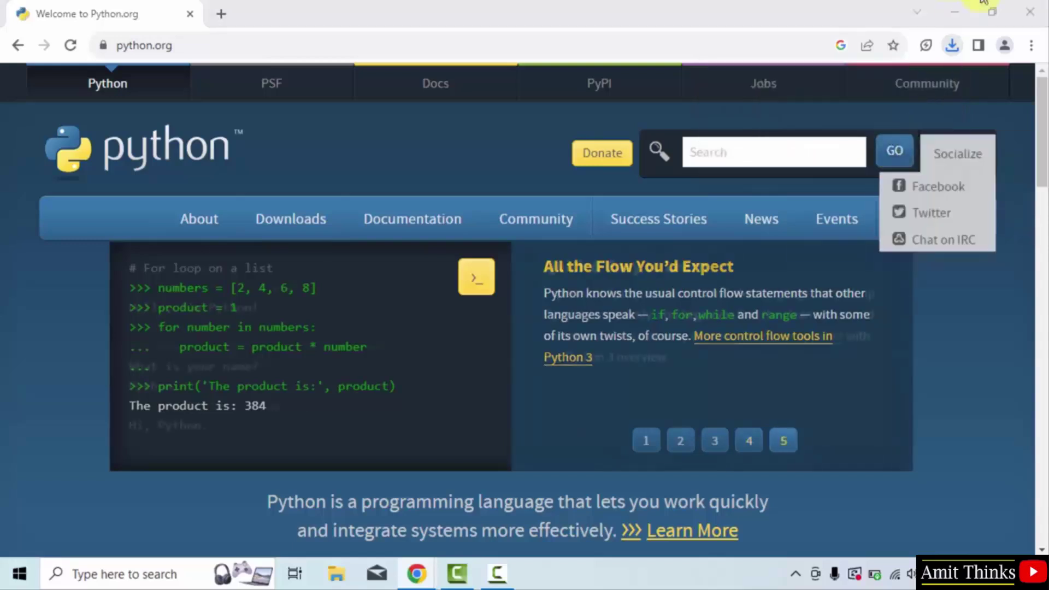
click(961, 16)
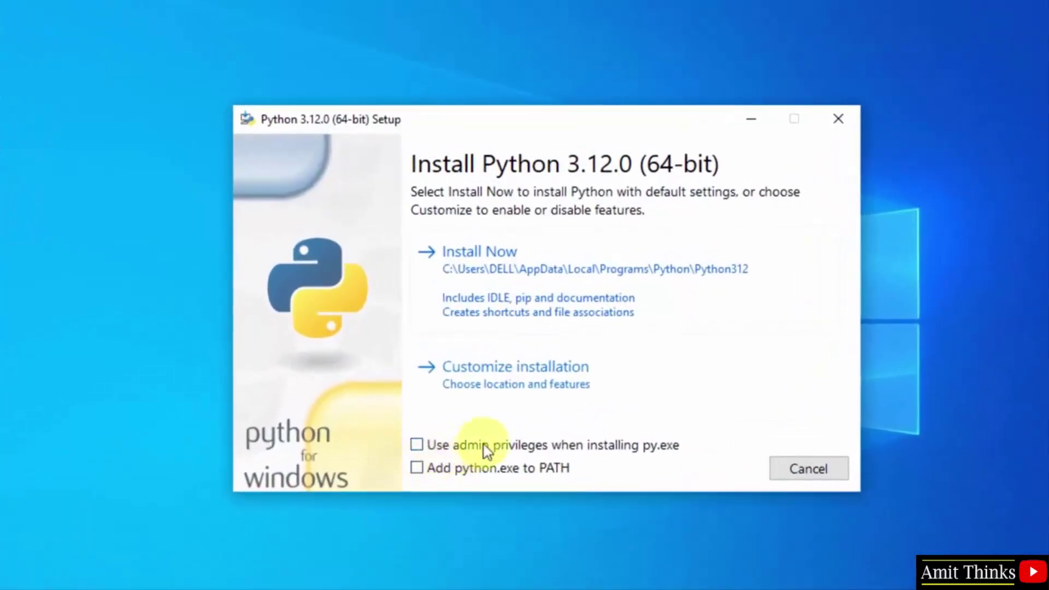
Enable 'Use admin privileges' and 'Add python.exe to PATH', then choose a customized installation
click(527, 450)
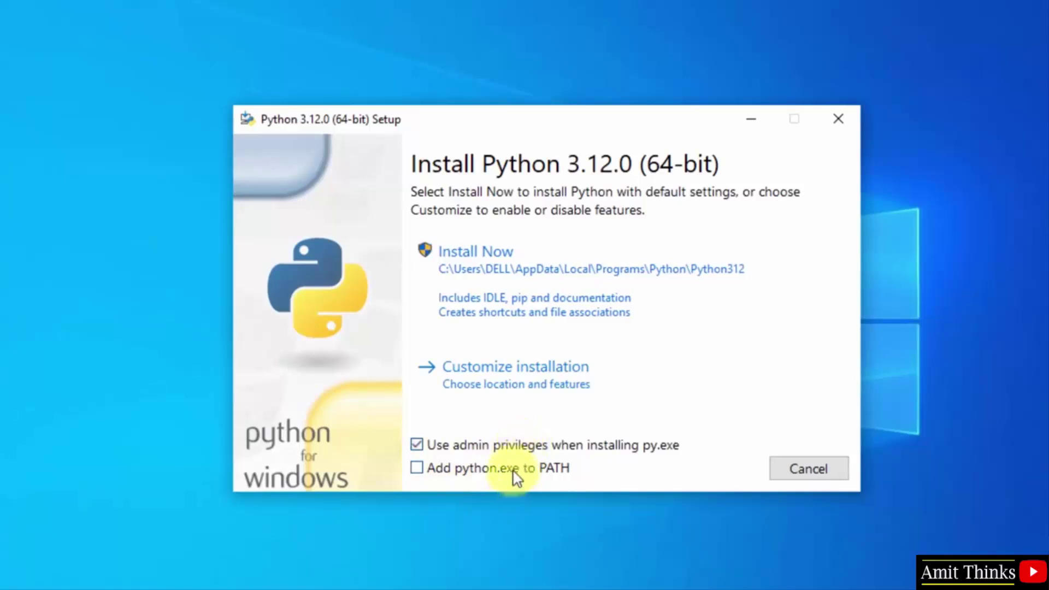
click(515, 476)
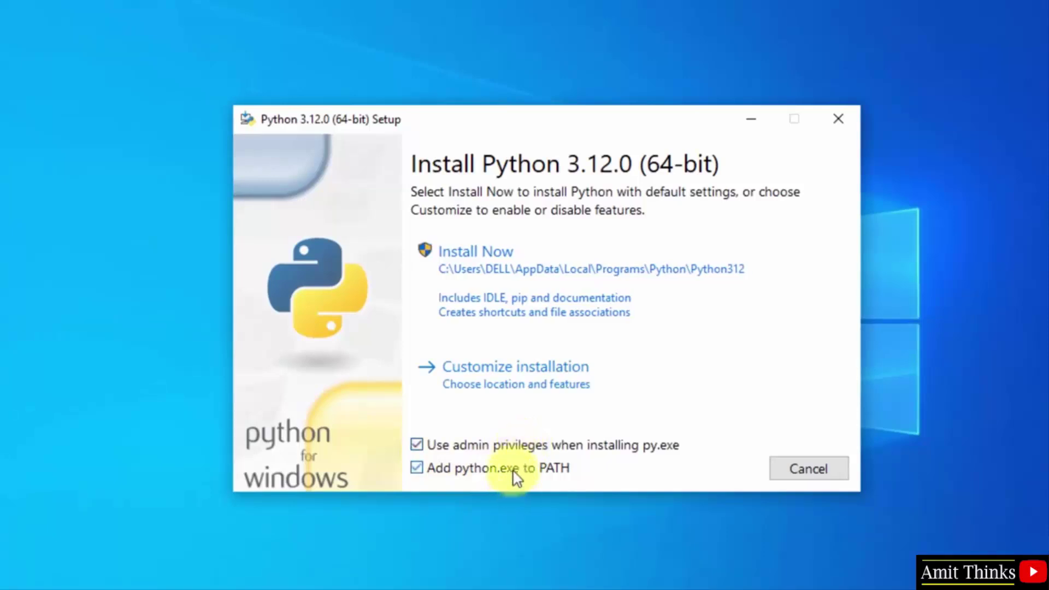
click(531, 387)
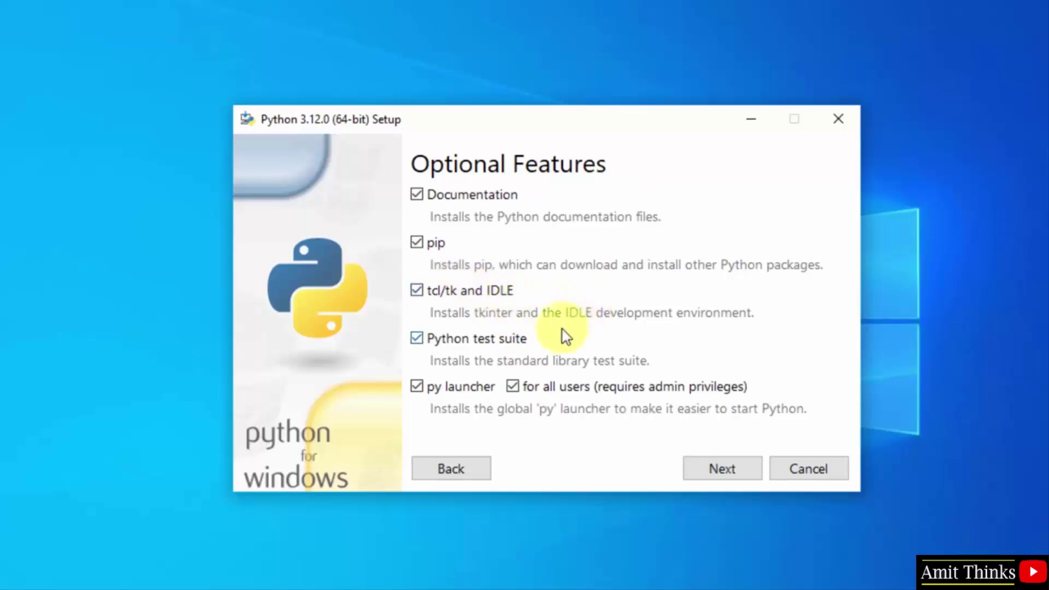
Continue past Optional Features, then enable 'Install for all users' and 'Precompile standard library'
click(725, 469)
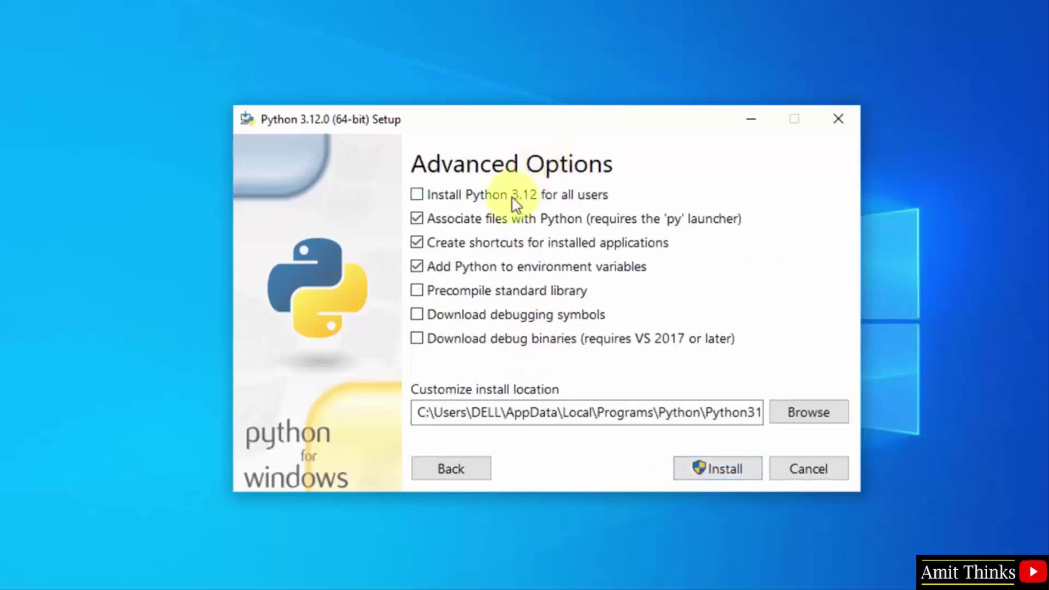
click(514, 201)
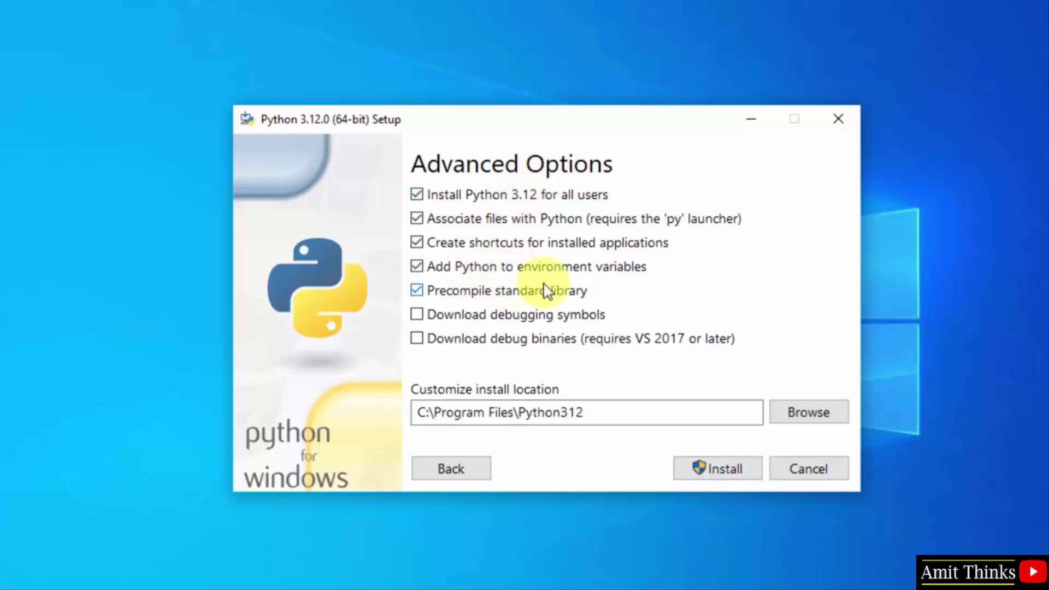
click(592, 411)
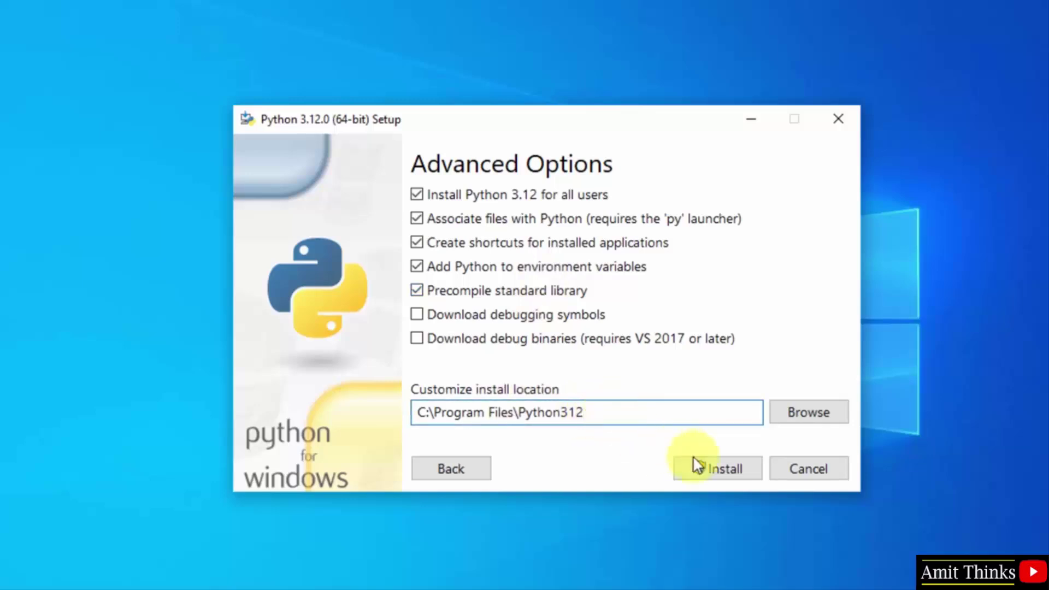
Install Python 3.12.0 and close setup once it reports success
click(703, 467)
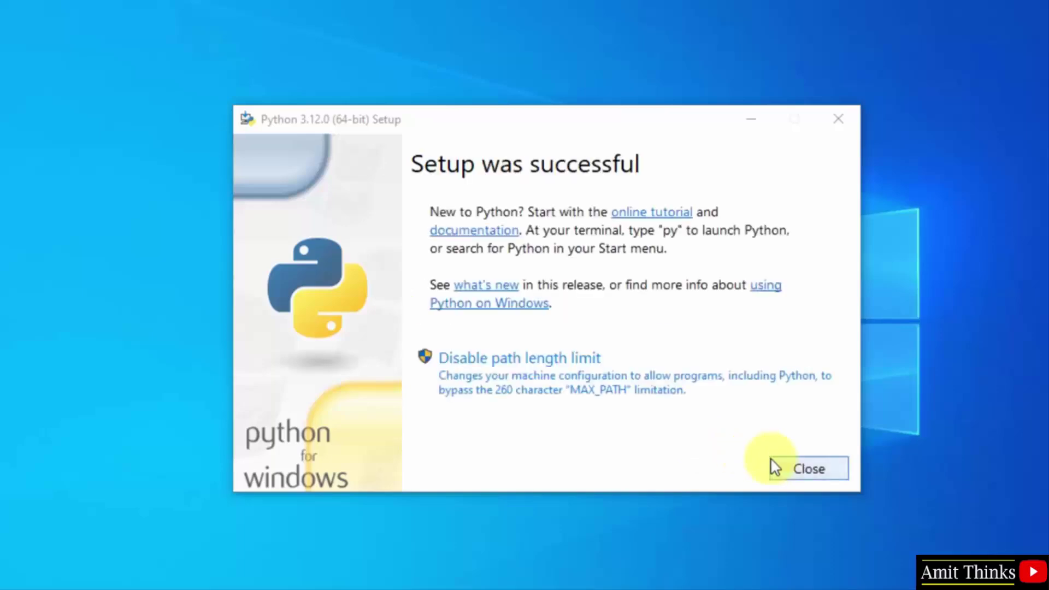
click(774, 467)
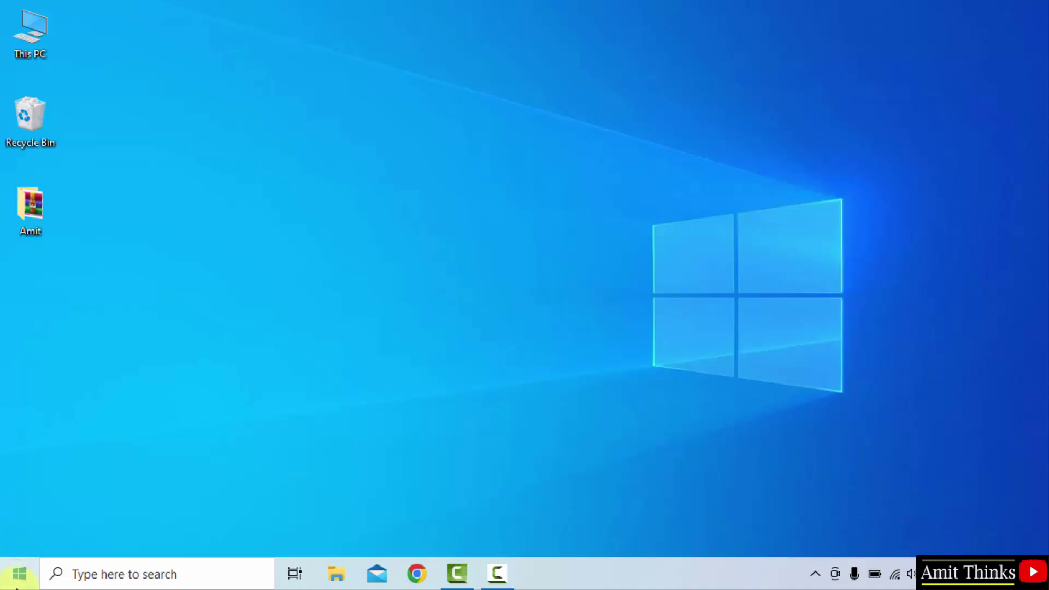
Open Command Prompt and verify python --version shows 3.12.0 and pip --version 23.2.1
click(18, 574)
text(cm)
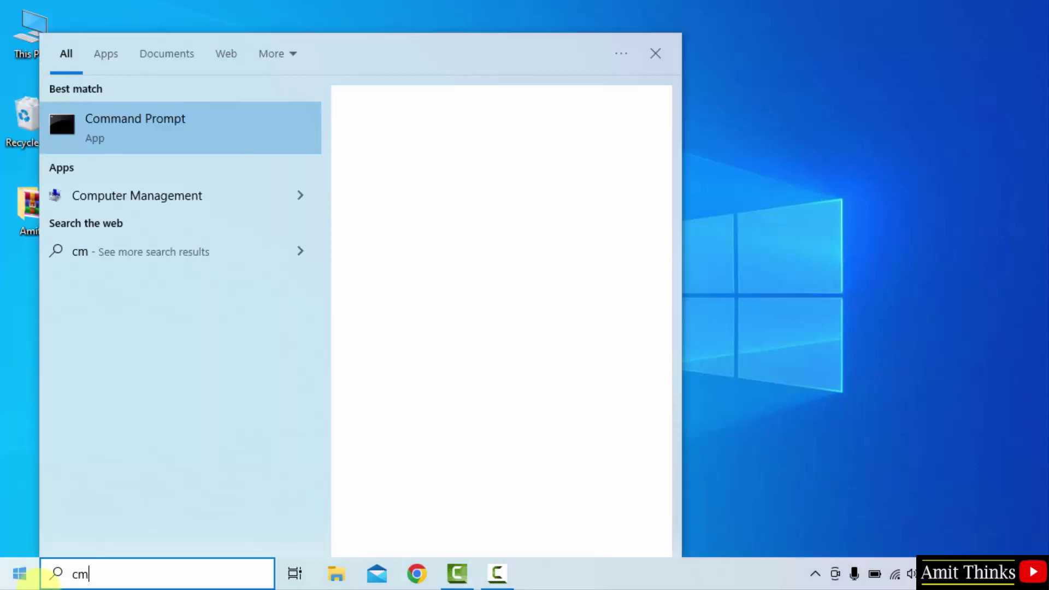
text(d)
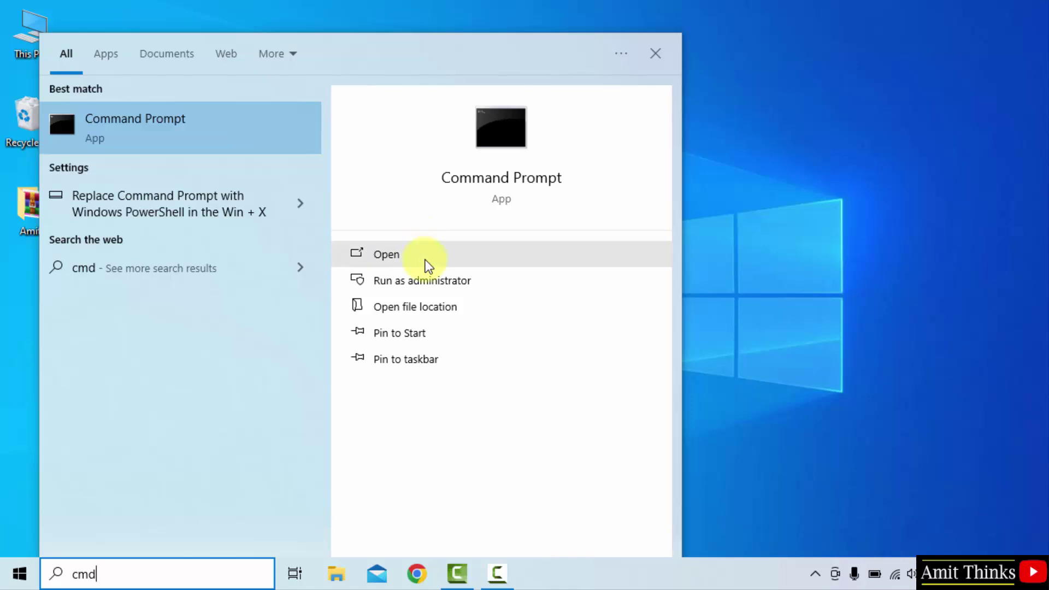
click(425, 260)
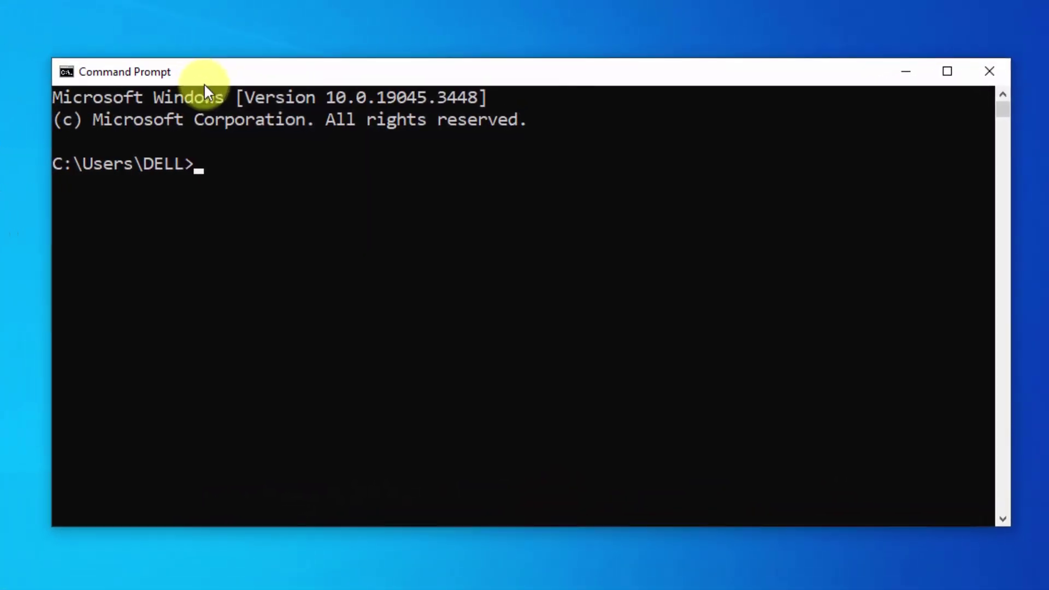
text(p)
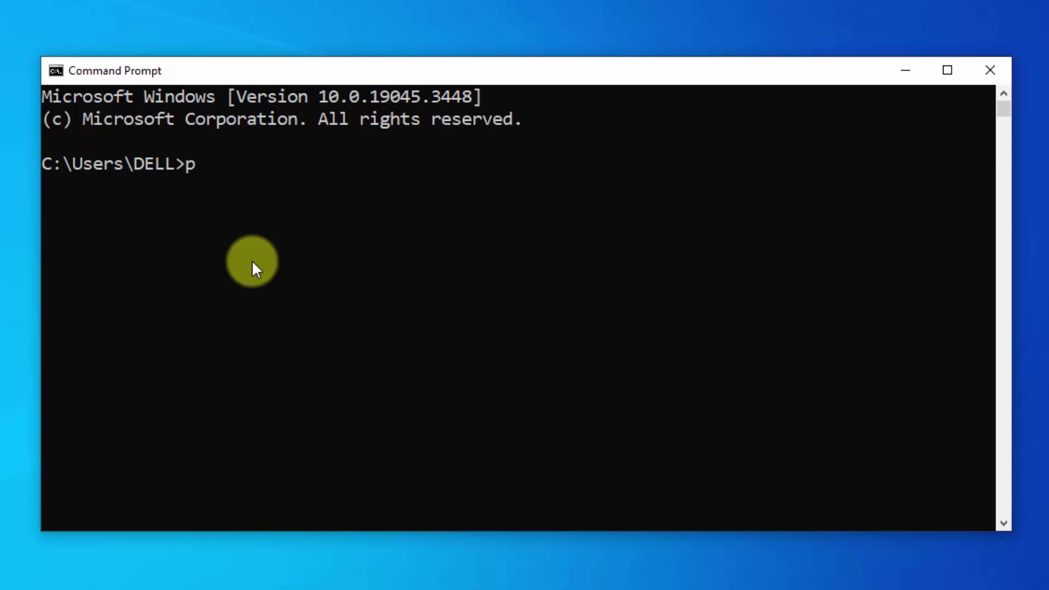
text(ython --v)
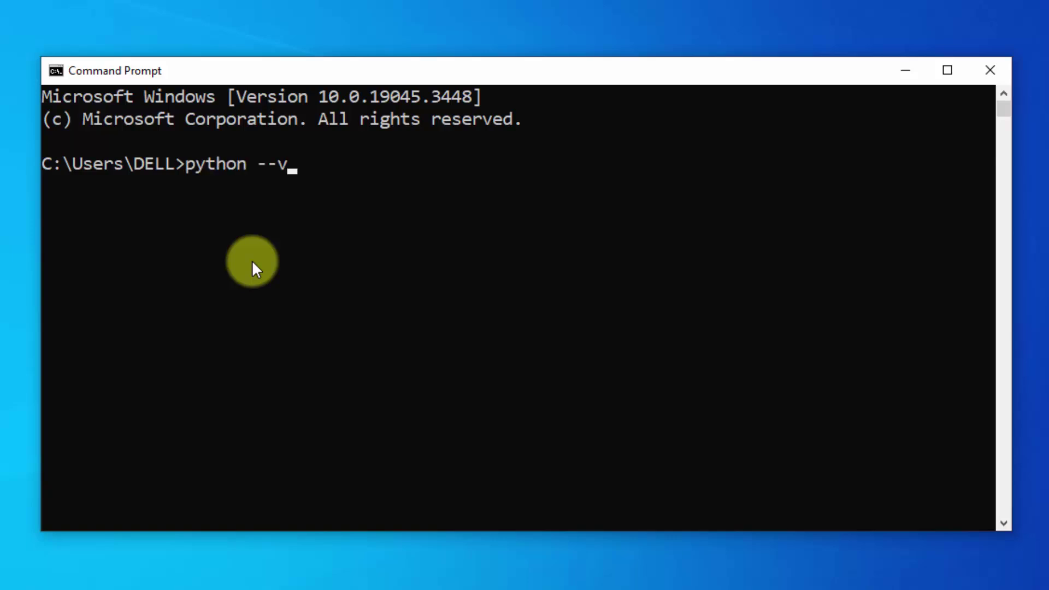
text(ersion)
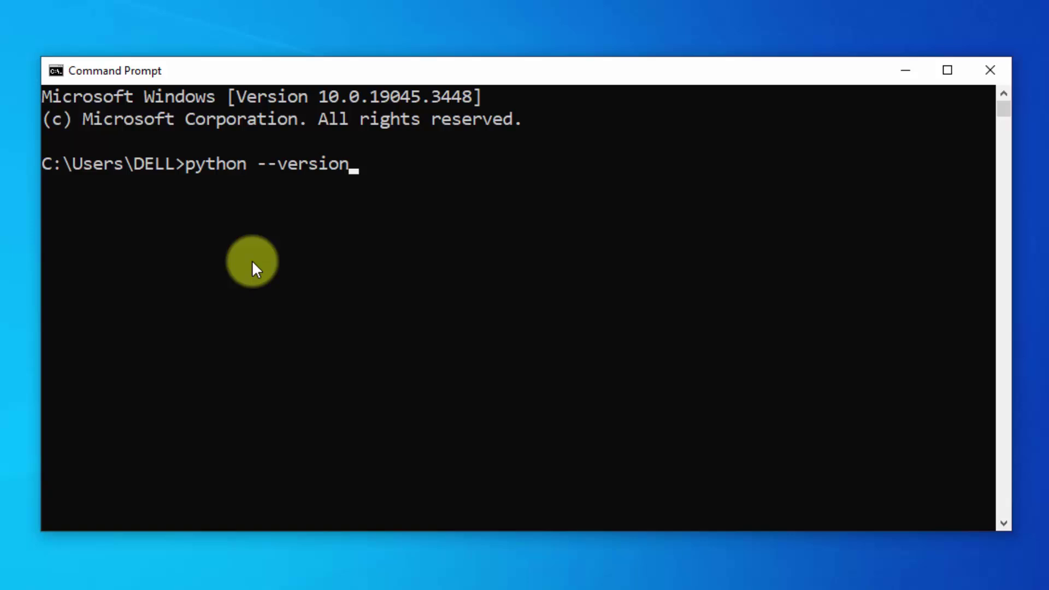
key(Return)
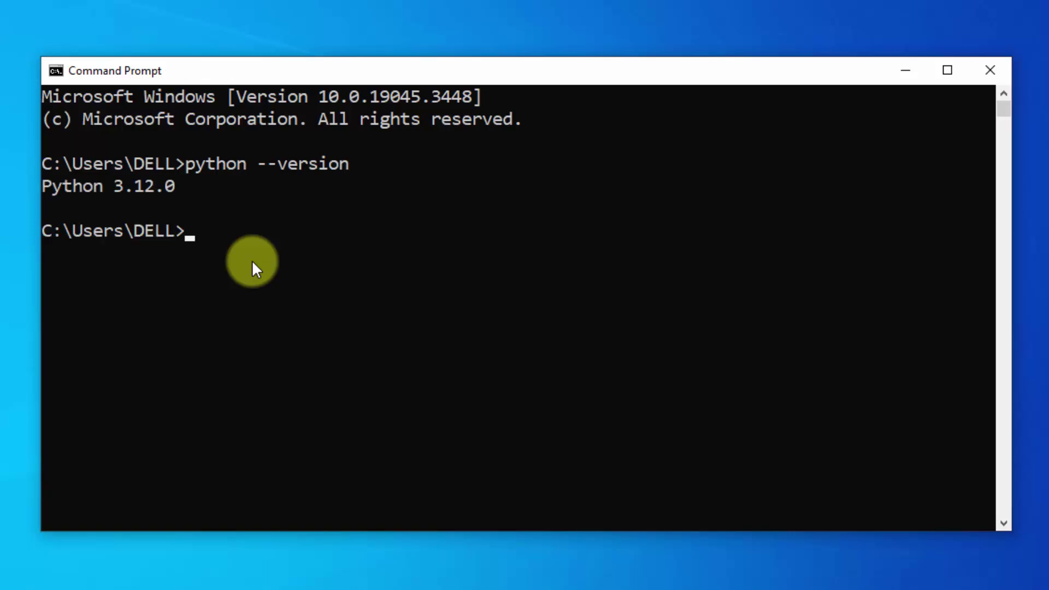
text(pip --)
text(vers)
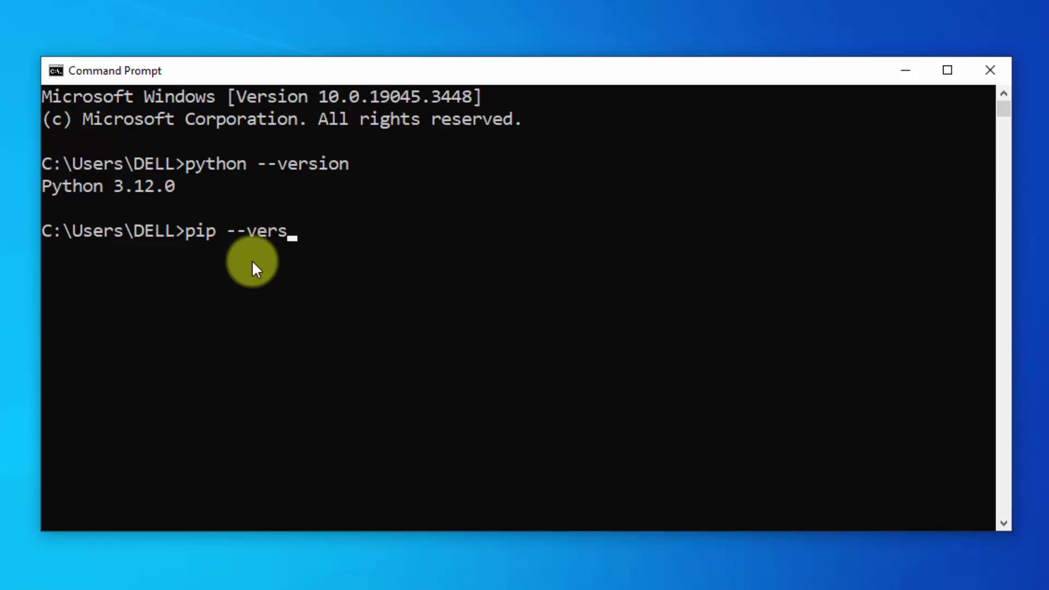
text(ion)
key(Return)
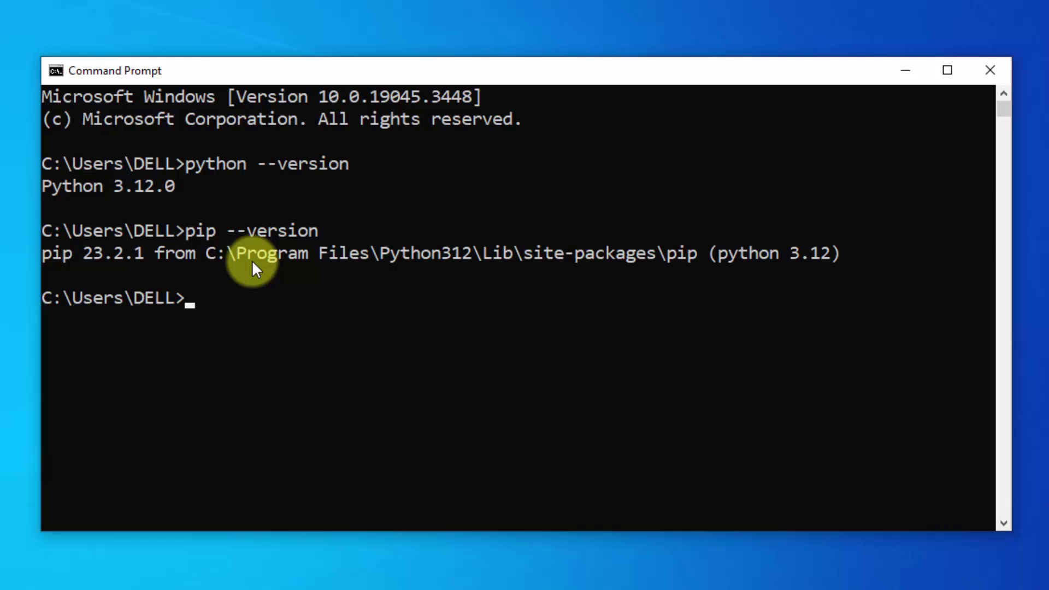
text(pip)
text( install )
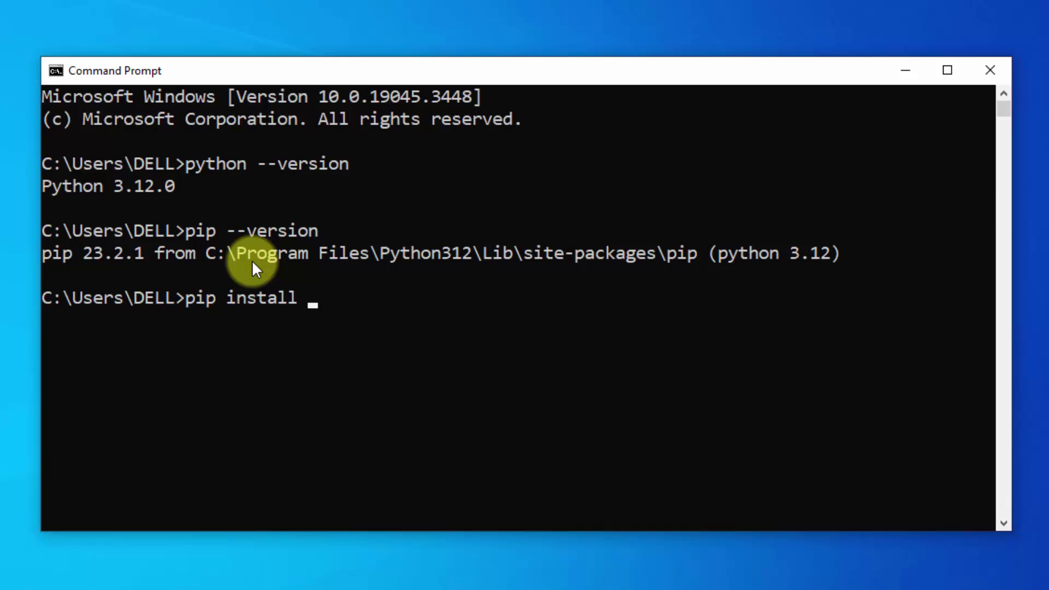
text(numpy)
Run 'pip install numpy' to install NumPy 1.26.0
key(Return)
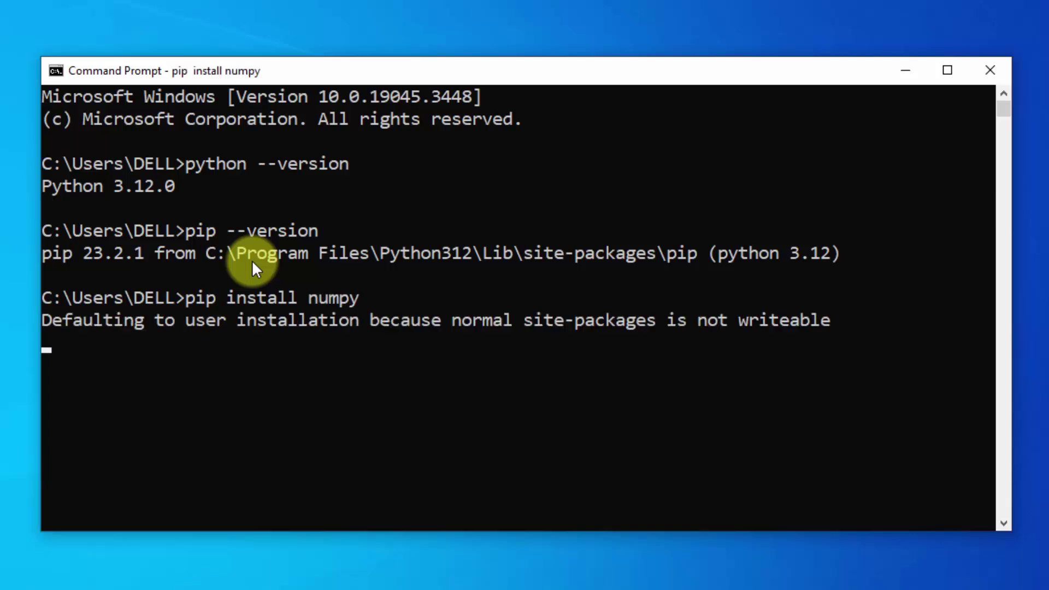